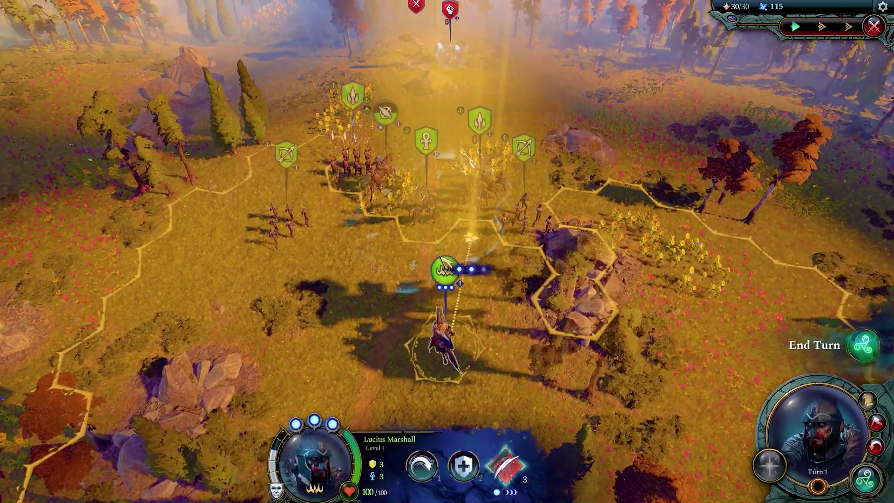
# Put the army in Shield Wall with ability 3, end the turn, then move the archer forward
pyautogui.press('3')
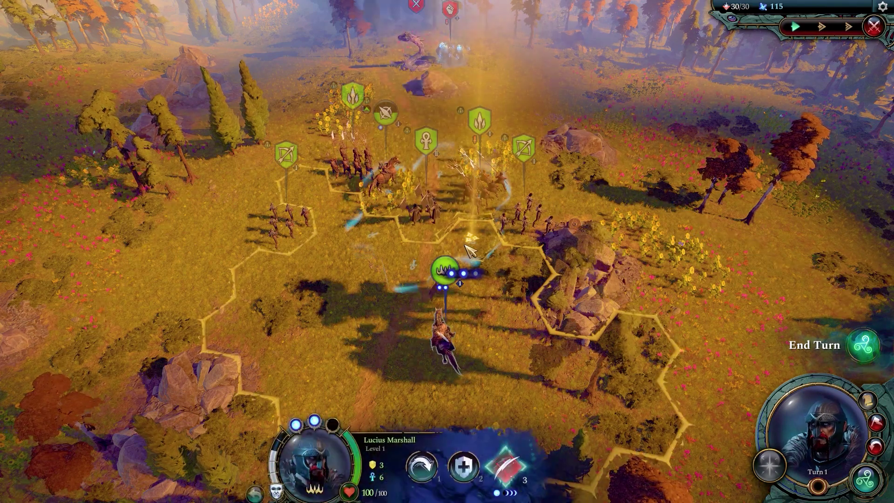
pyautogui.click(470, 453)
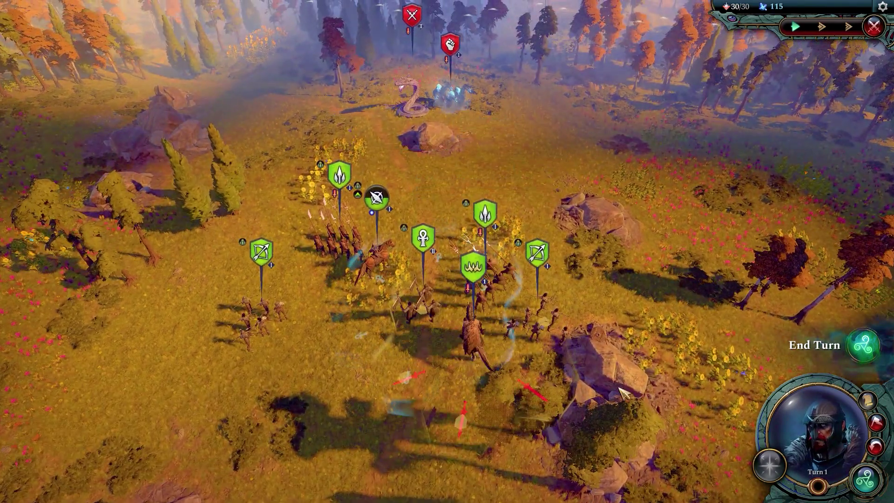
pyautogui.click(874, 352)
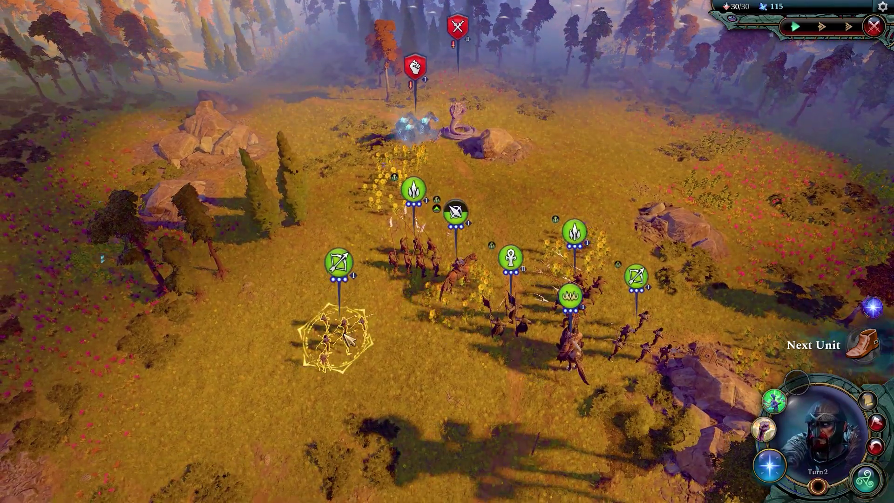
pyautogui.click(348, 339)
pyautogui.click(378, 292)
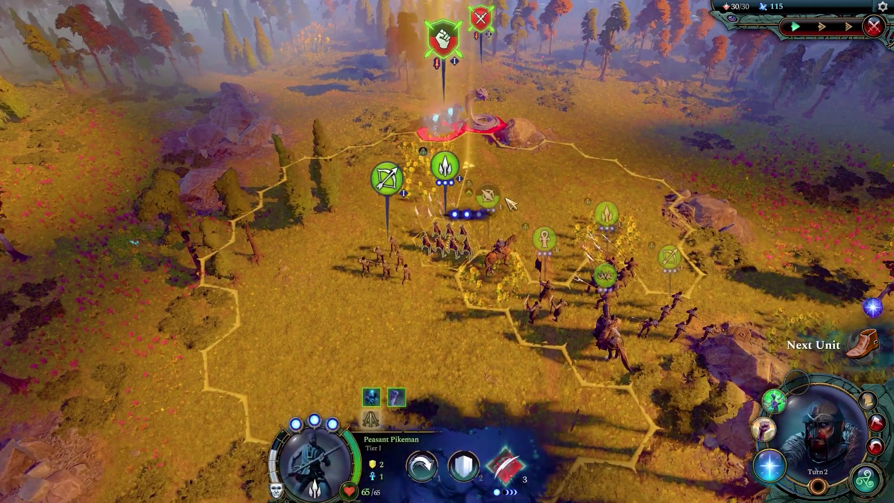
pyautogui.scroll(-20, 725, 248)
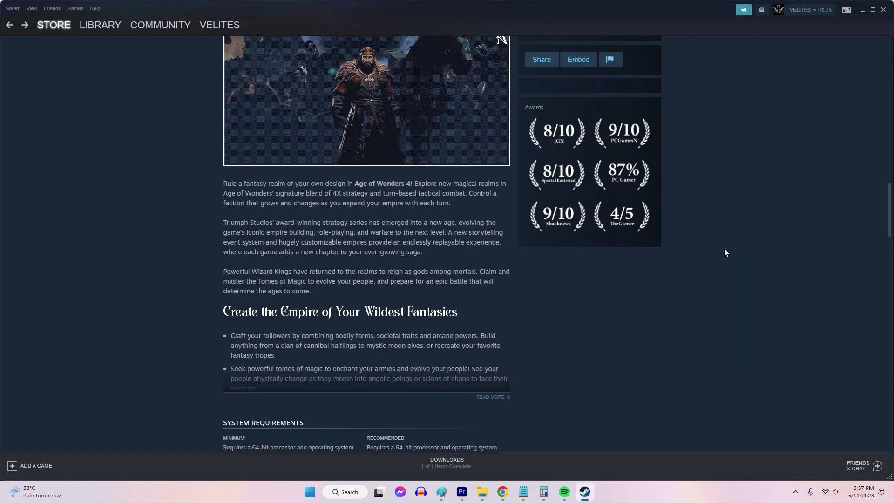
pyautogui.scroll(-10, 725, 249)
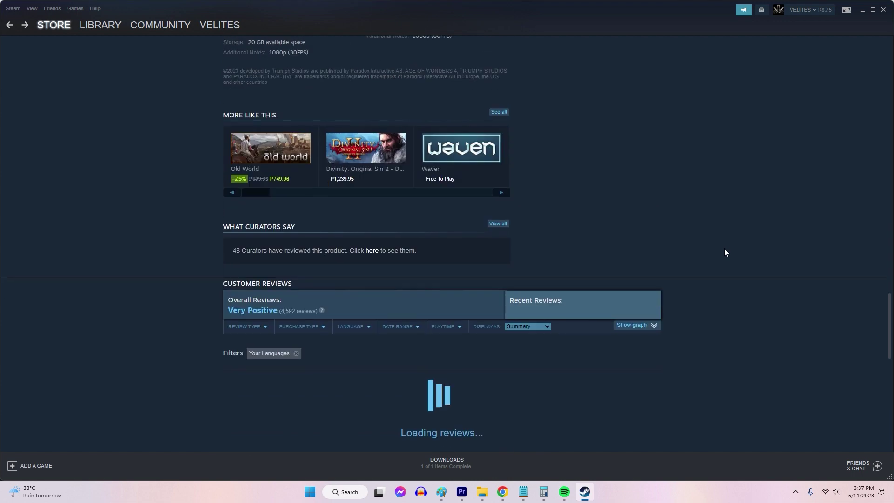
pyautogui.scroll(4, 725, 249)
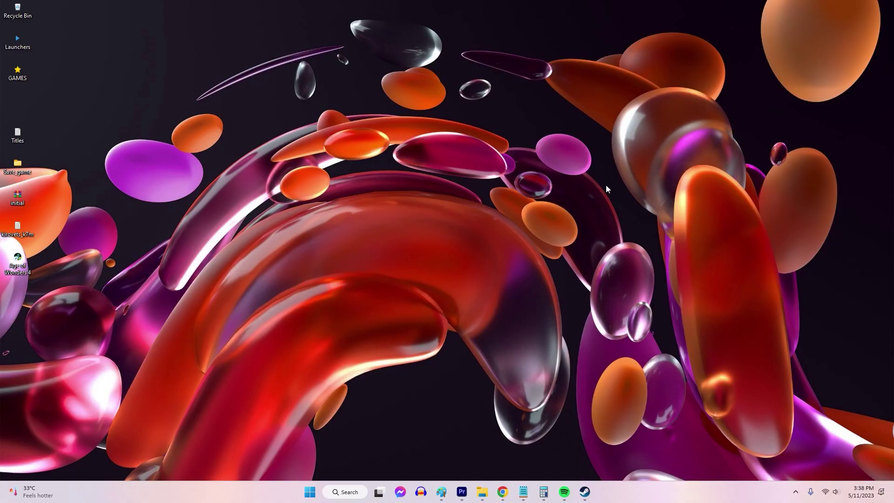
# Search 'about' to view About your PC, then move the Scout and return to Steam's library home
pyautogui.click(314, 494)
pyautogui.write('about')
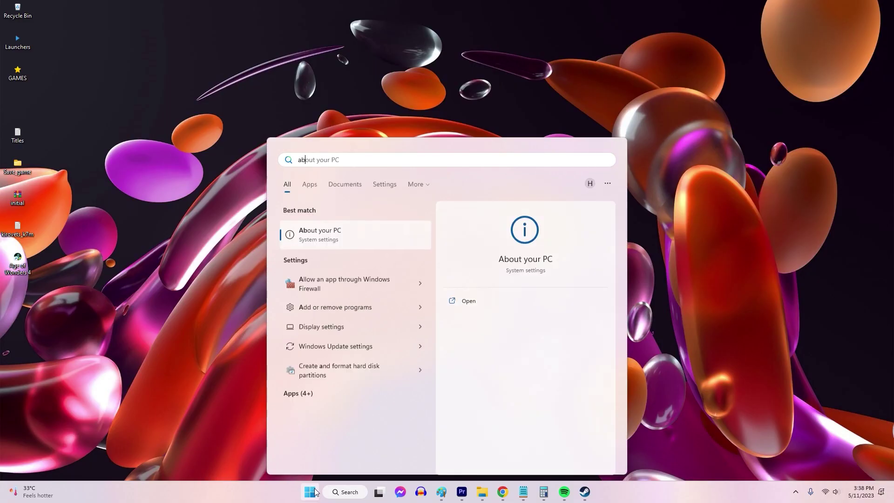
pyautogui.click(309, 239)
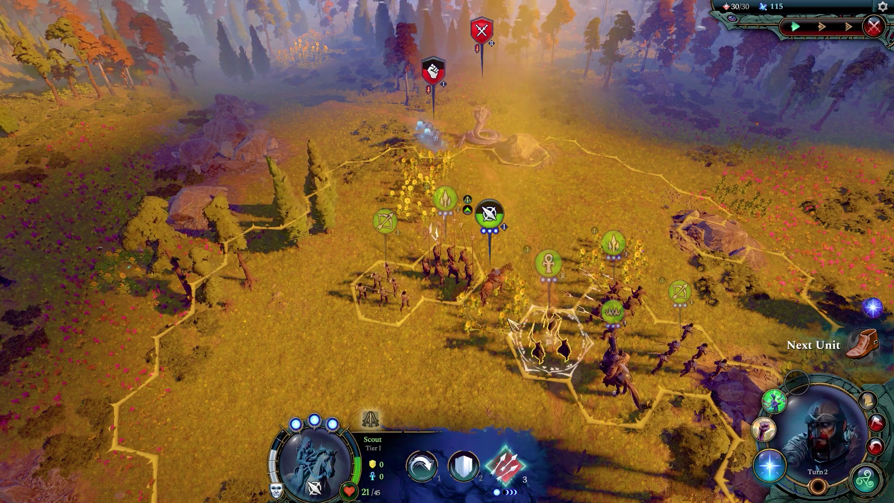
pyautogui.click(524, 270)
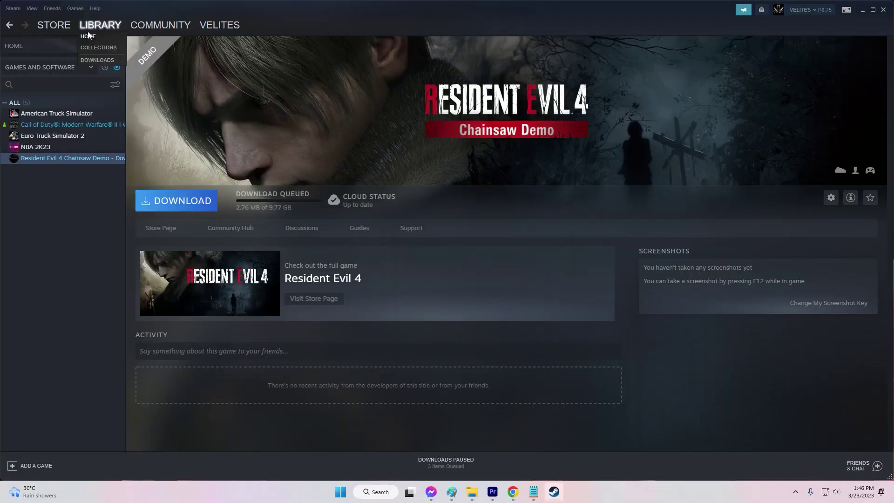
pyautogui.click(88, 36)
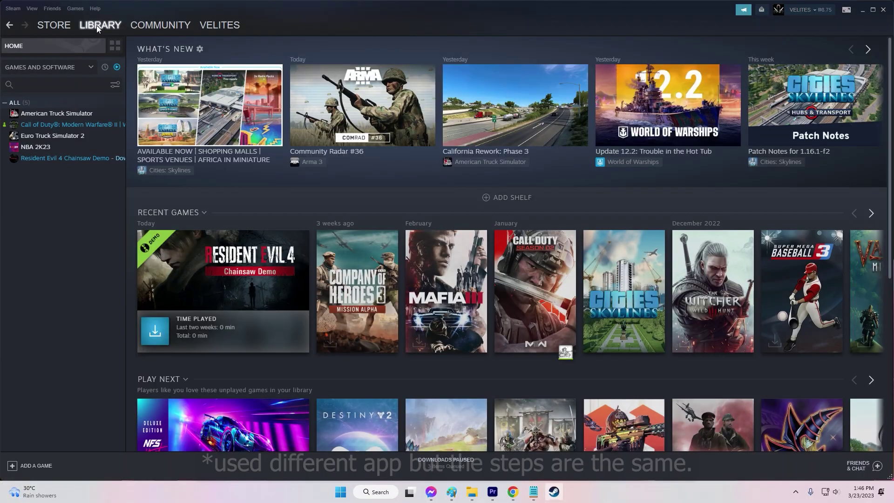
# Select Resident Evil 4 Chainsaw Demo and show its Properties at the Local Files page
pyautogui.click(69, 159)
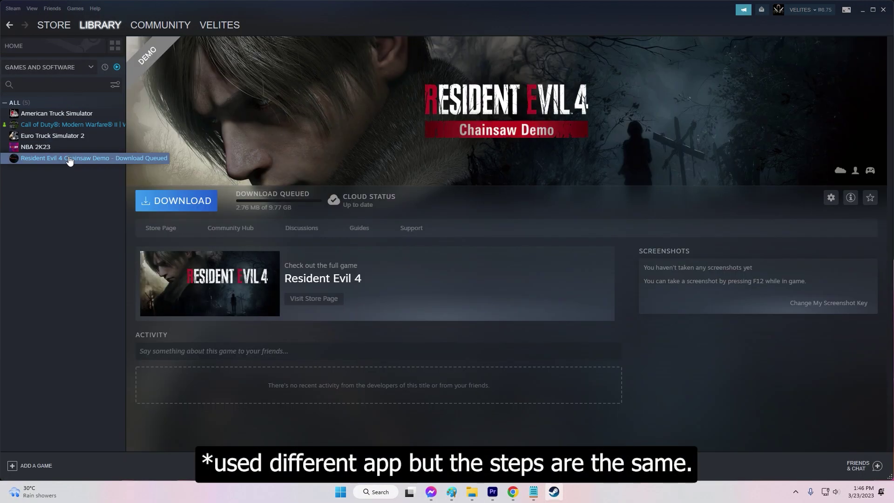
pyautogui.click(115, 212)
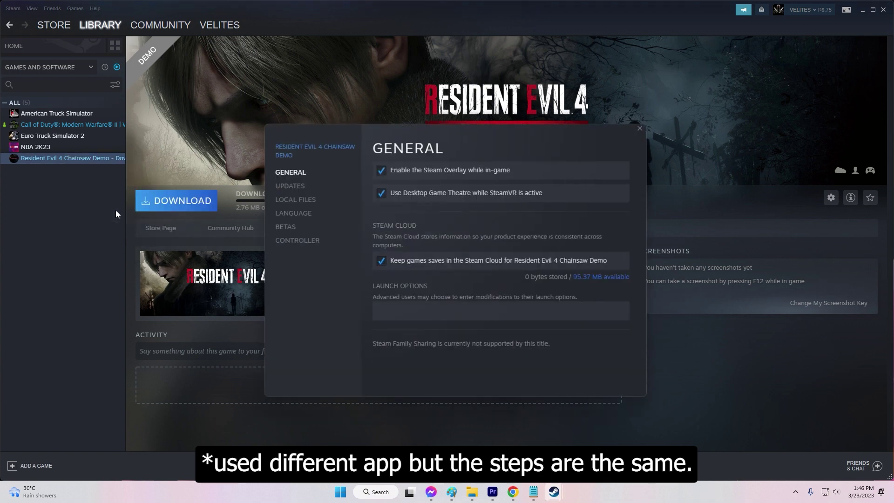
pyautogui.click(311, 204)
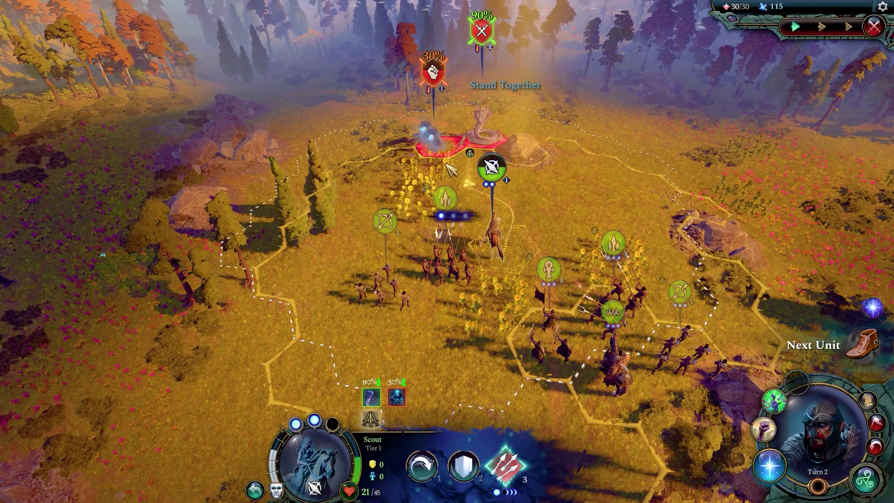
# Attack the enemy on the red hex with the Scout, then expand NVIDIA's product type list
pyautogui.click(447, 165)
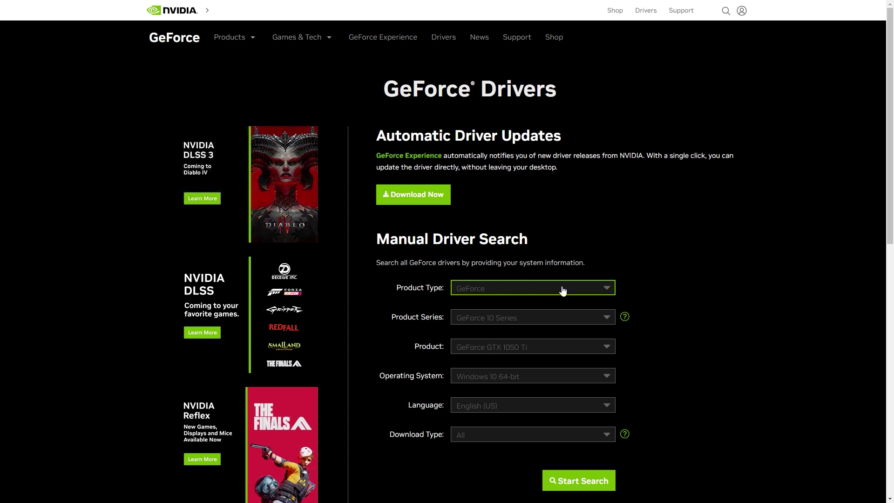
pyautogui.click(563, 290)
# Search NVIDIA drivers for GeForce 10 Series GTX 1050 Ti, Windows 10 64-bit, Game Ready Driver
pyautogui.click(532, 317)
pyautogui.scroll(-2, 532, 316)
pyautogui.click(550, 229)
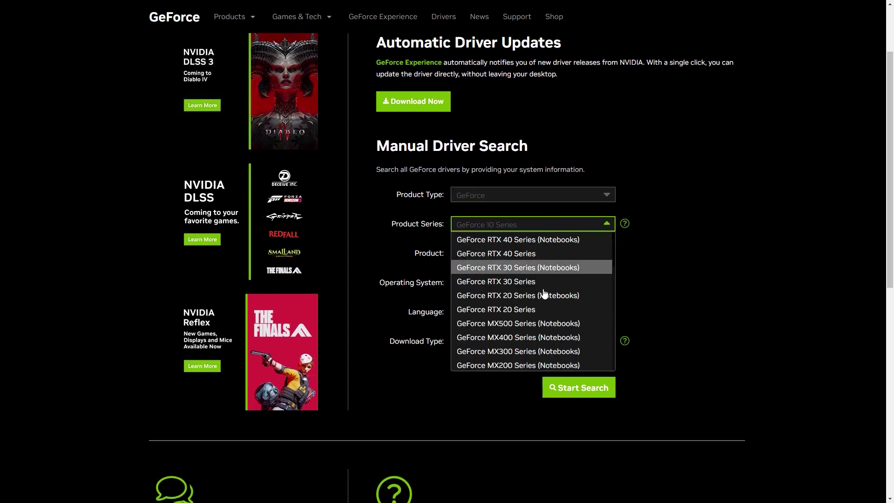
pyautogui.click(678, 291)
pyautogui.click(583, 263)
pyautogui.click(583, 260)
pyautogui.click(570, 290)
pyautogui.click(564, 287)
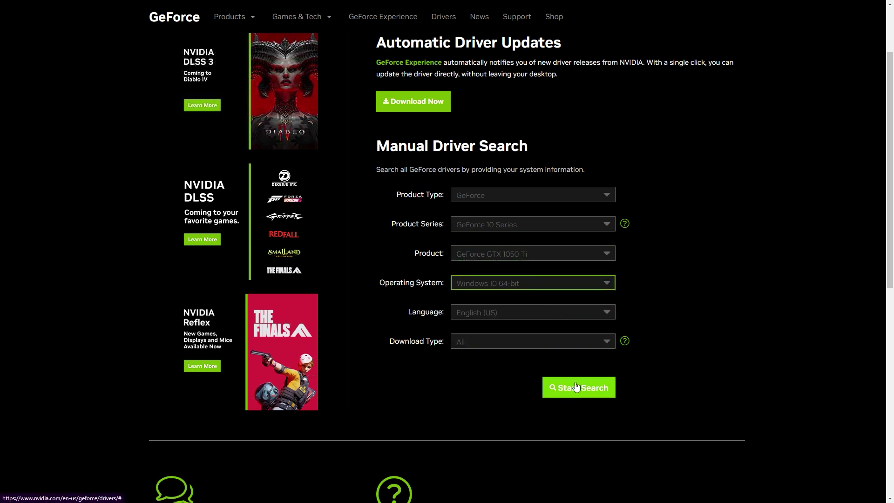
pyautogui.click(584, 347)
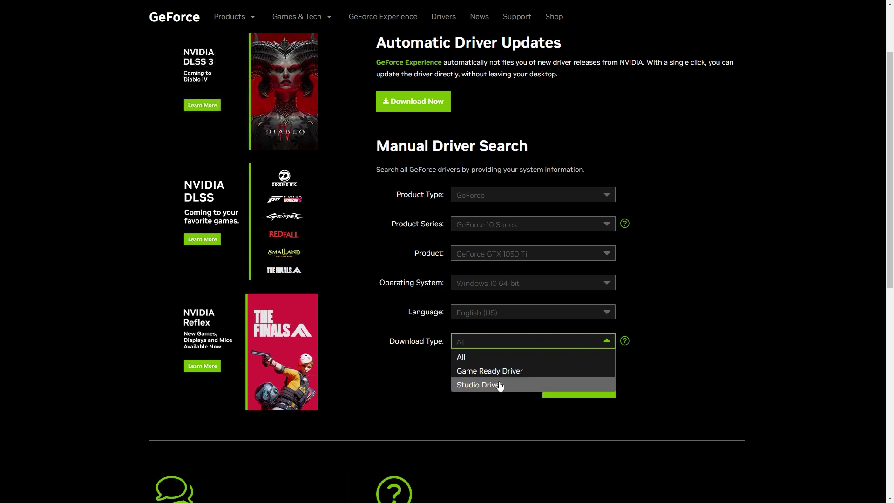
pyautogui.click(511, 372)
pyautogui.click(589, 397)
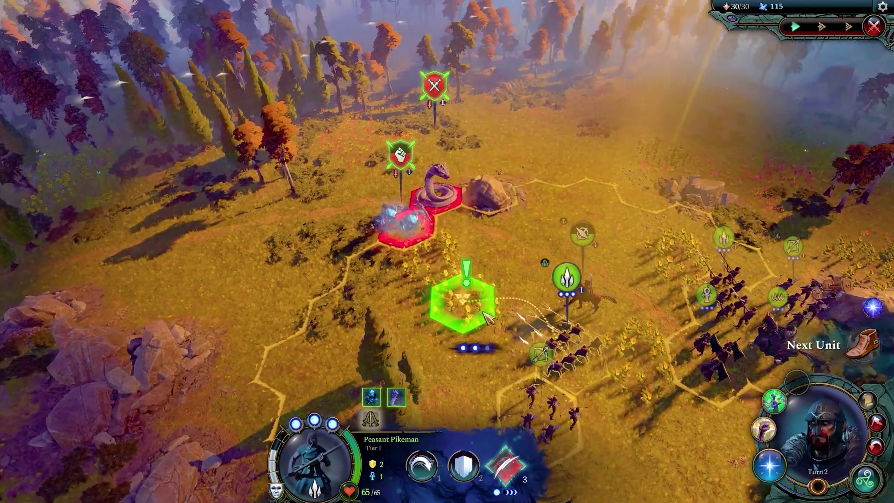
# Hold Alt to reveal targets and send the Bannerman onto the sunflower hex
pyautogui.moveTo(481, 306)
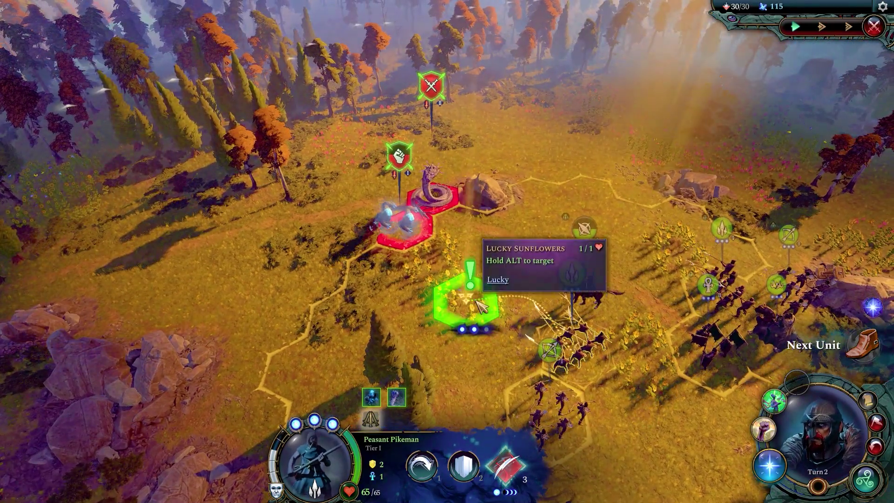
pyautogui.press('alt')
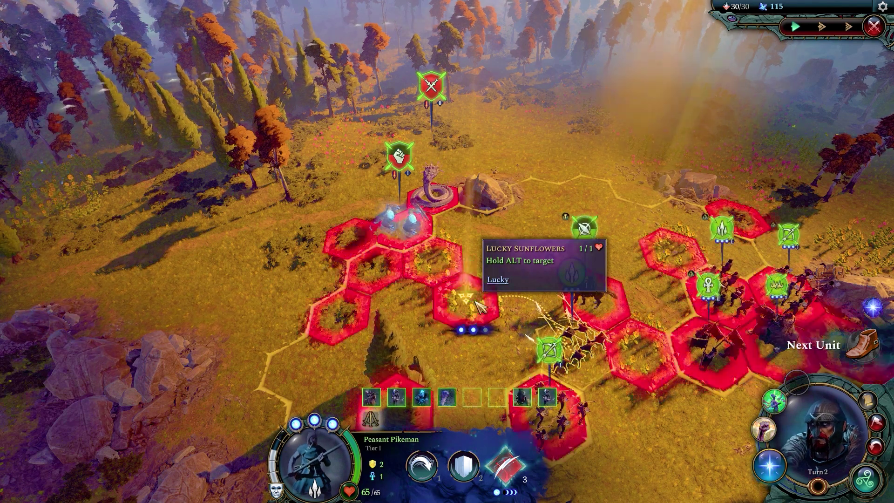
pyautogui.click(481, 306)
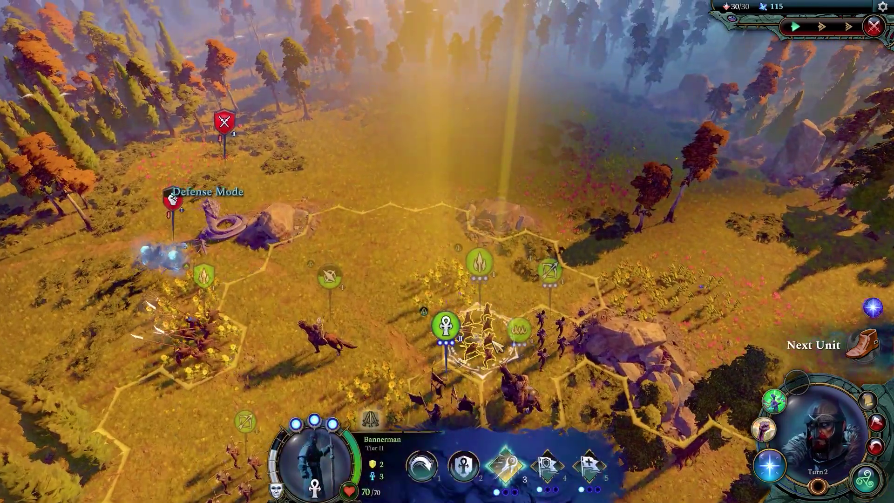
pyautogui.click(449, 290)
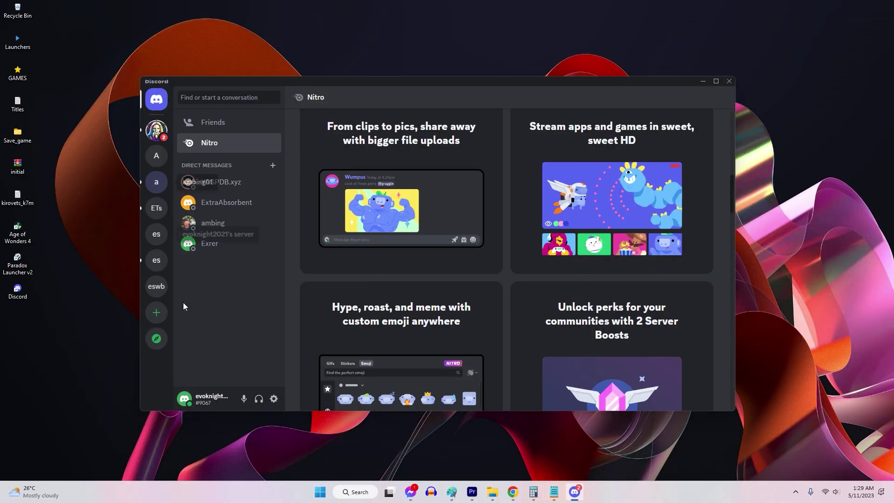
# Go to Discord's User Settings and scroll down to the Game Overlay page
pyautogui.click(275, 399)
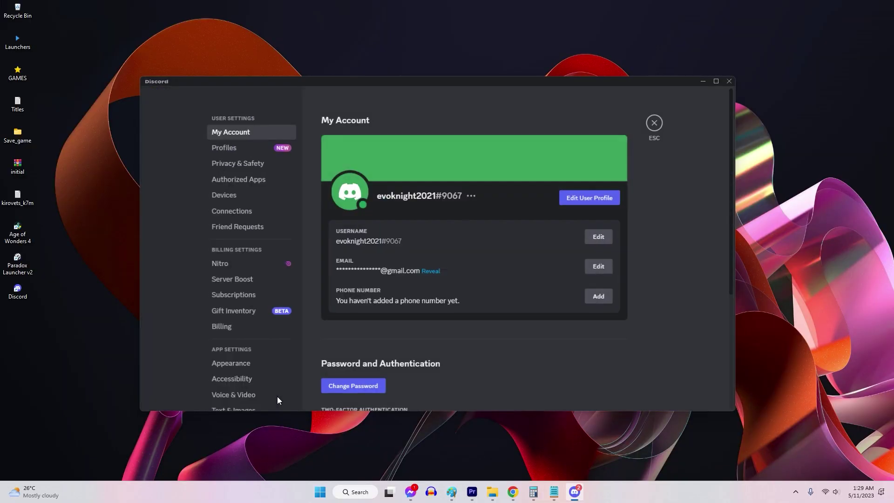
pyautogui.scroll(-4, 264, 235)
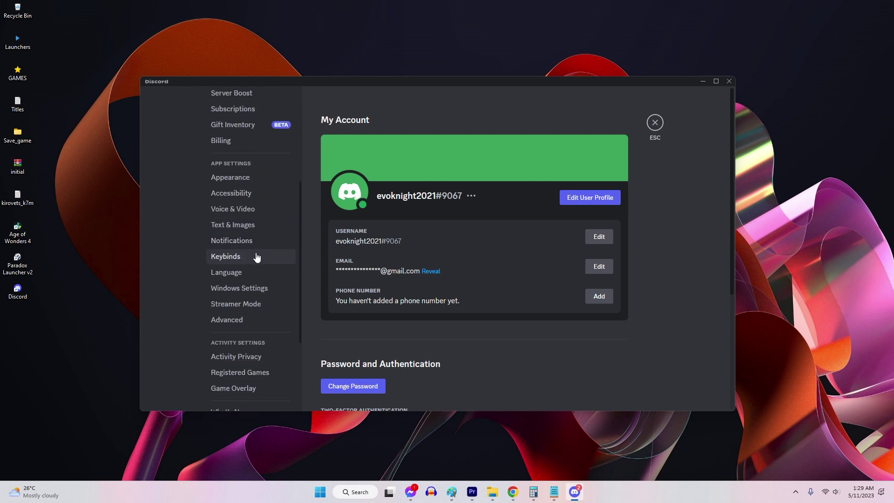
pyautogui.scroll(-3, 259, 285)
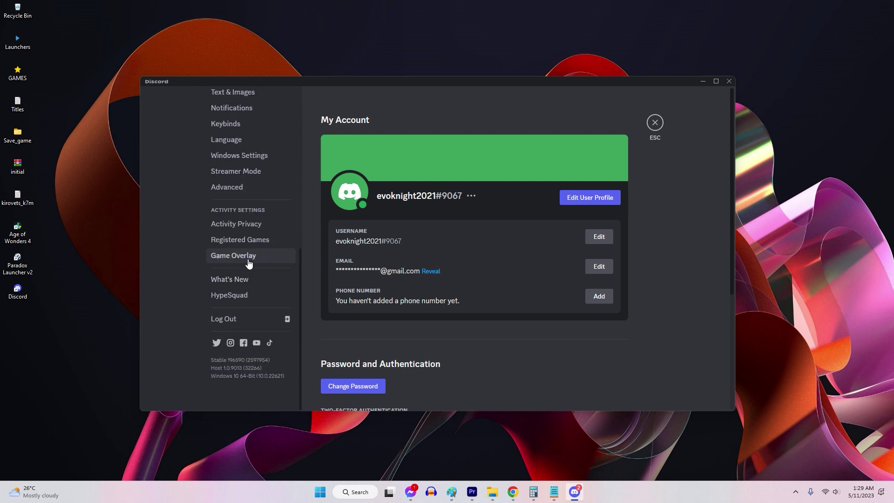
pyautogui.click(248, 257)
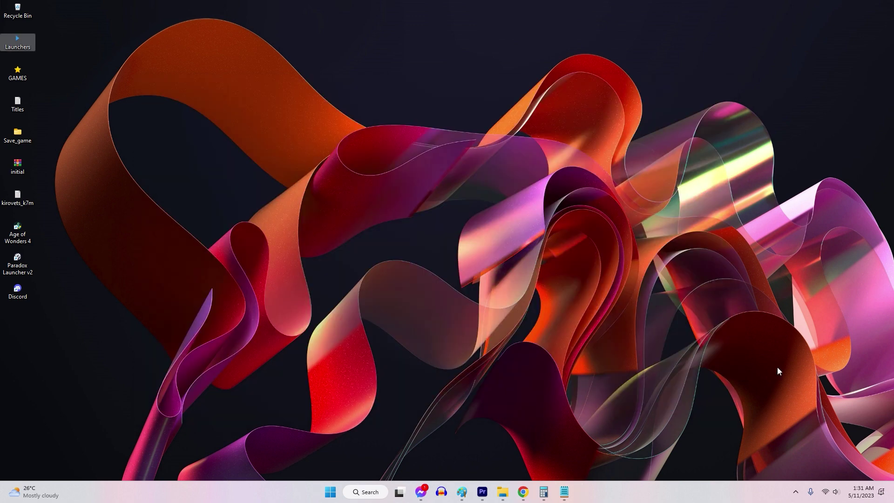
# Launch GeForce Experience from the hidden tray icons and scroll its settings to In-Game Overlay
pyautogui.click(797, 492)
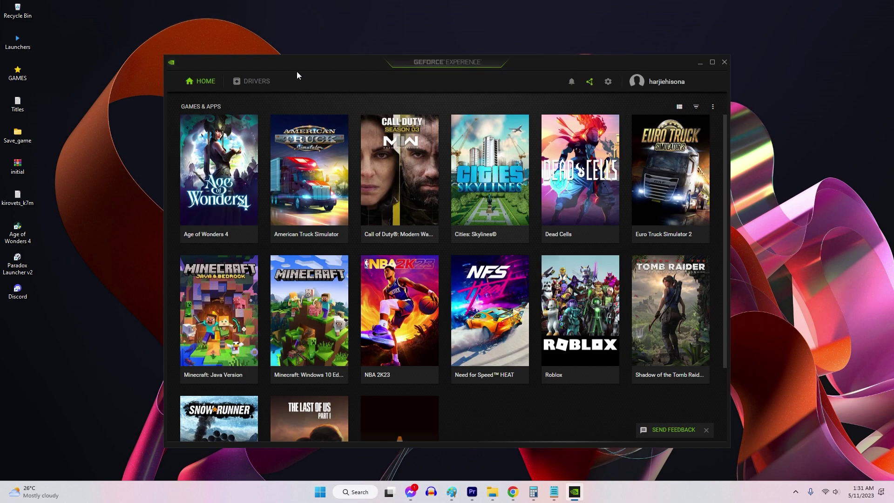
pyautogui.click(608, 83)
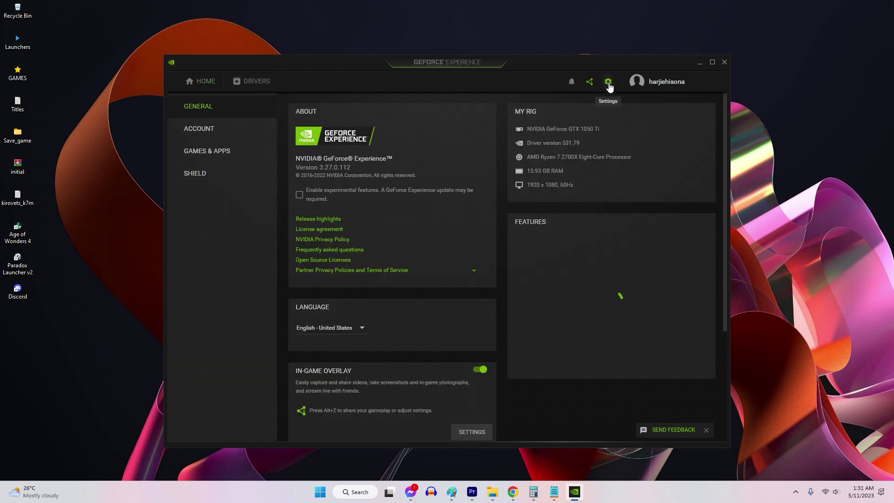
pyautogui.scroll(-4, 380, 270)
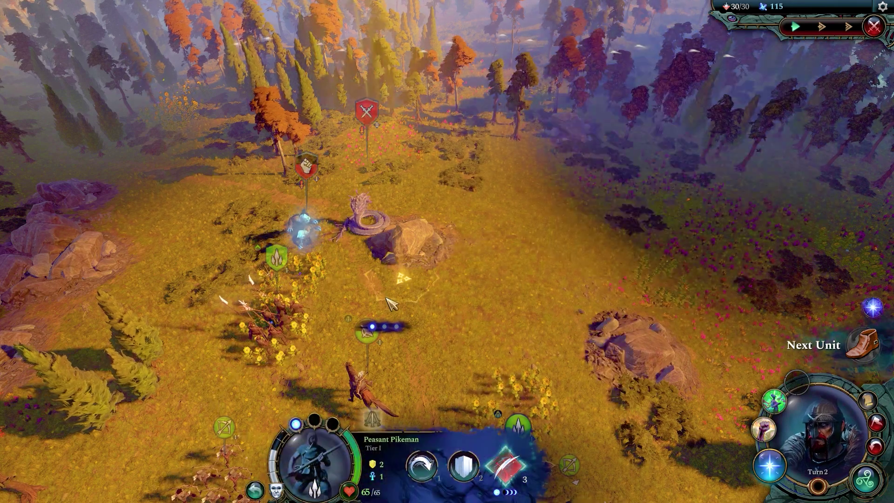
# Move the Peasant Pikeman into Defense Mode, then advance the Bannerman toward the enemies
pyautogui.click(387, 301)
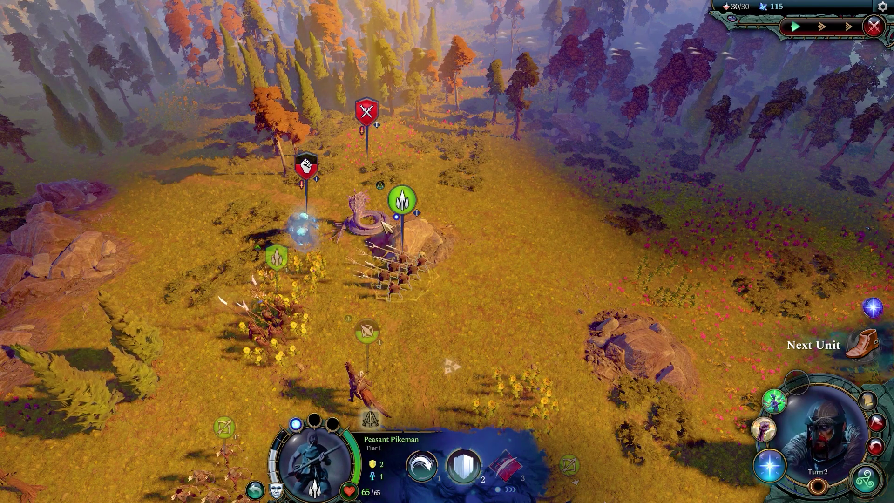
pyautogui.press('2')
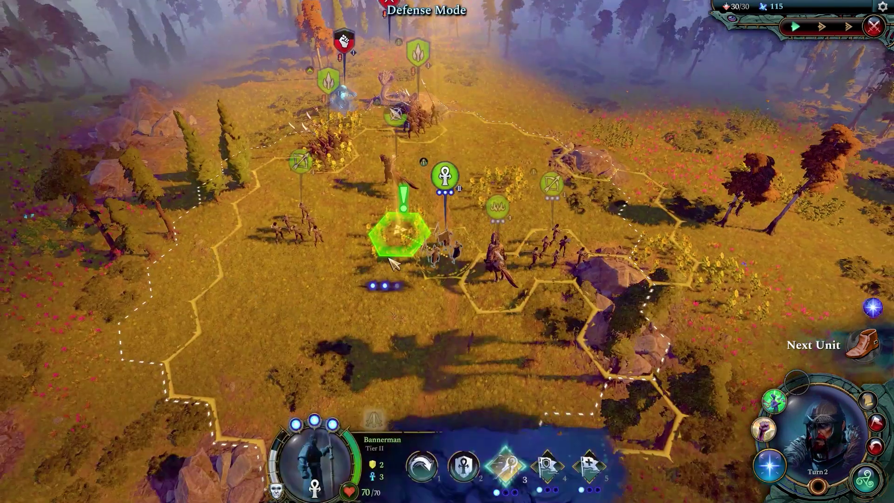
pyautogui.press('w')
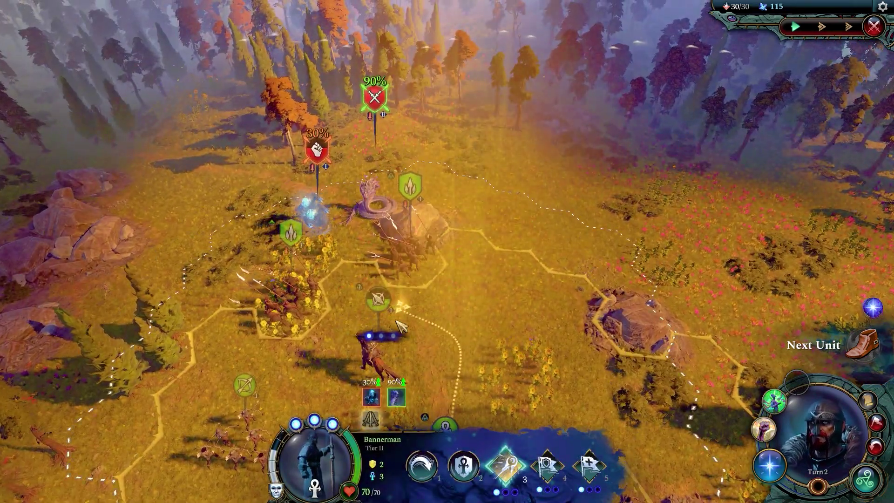
pyautogui.click(373, 318)
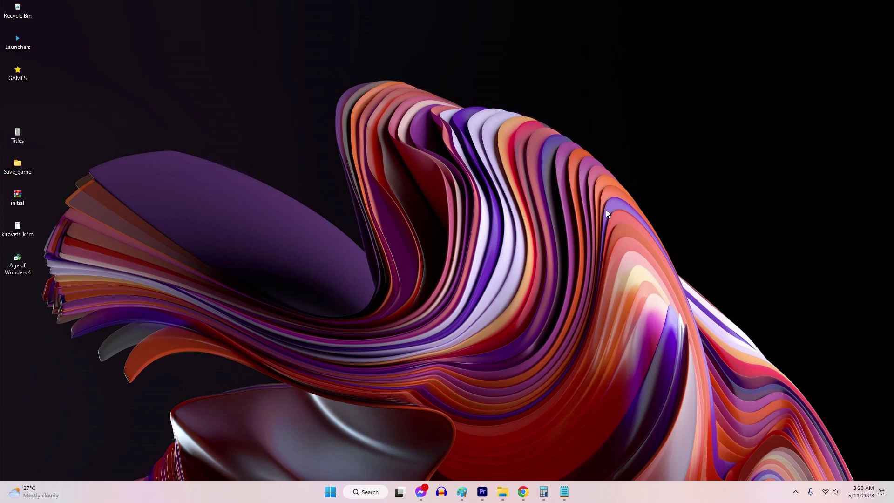
# Run dxdiag from the Windows+R Run box to launch the DirectX Diagnostic Tool
pyautogui.press('super+r')
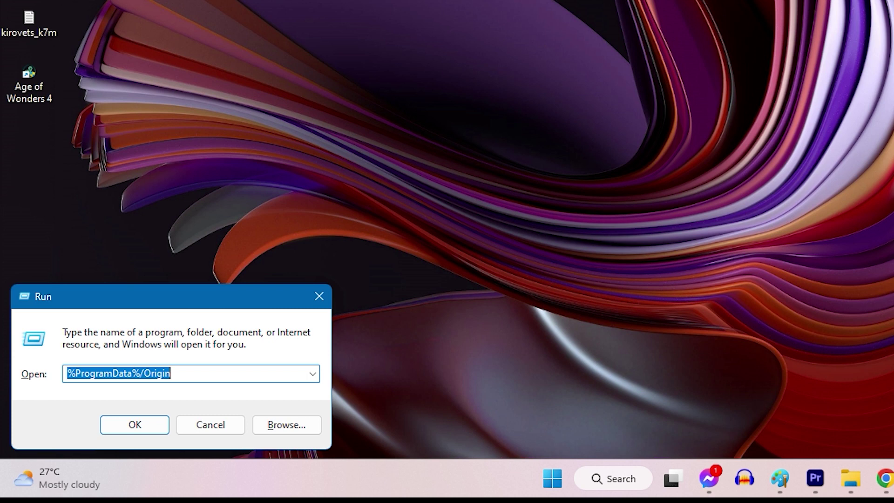
pyautogui.write('dxdiag')
pyautogui.press('Return')
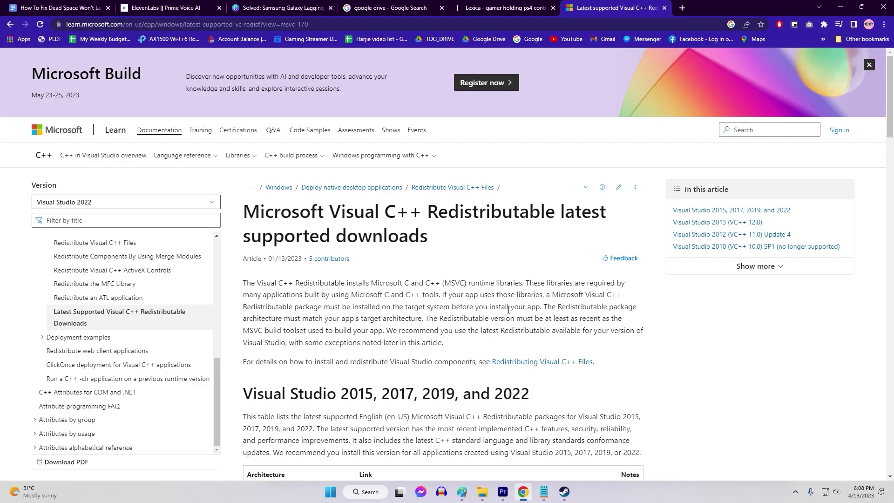
# Download the x64 Visual C++ Redistributable and save VC_redist.x64.exe
pyautogui.scroll(-4, 390, 347)
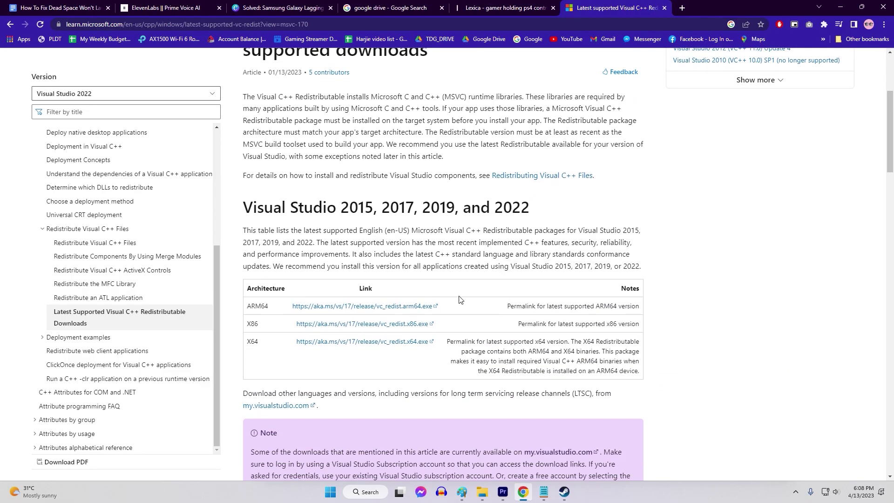
pyautogui.click(390, 342)
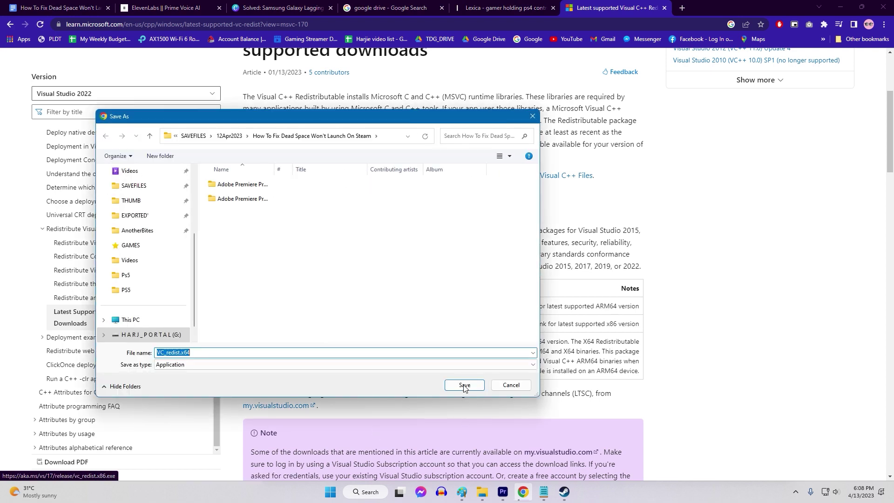
pyautogui.click(465, 384)
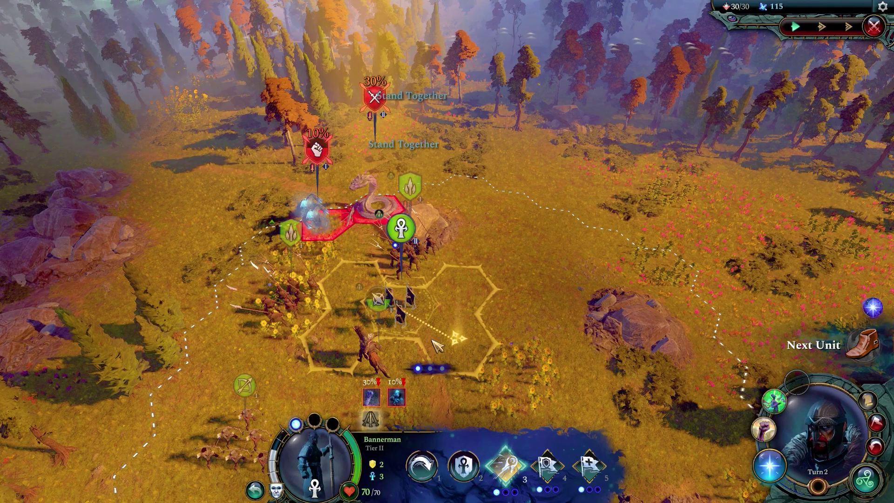
# Pull the camera back, then bring up Run as administrator on the Age of Wonders 4 shortcut
pyautogui.press('w')
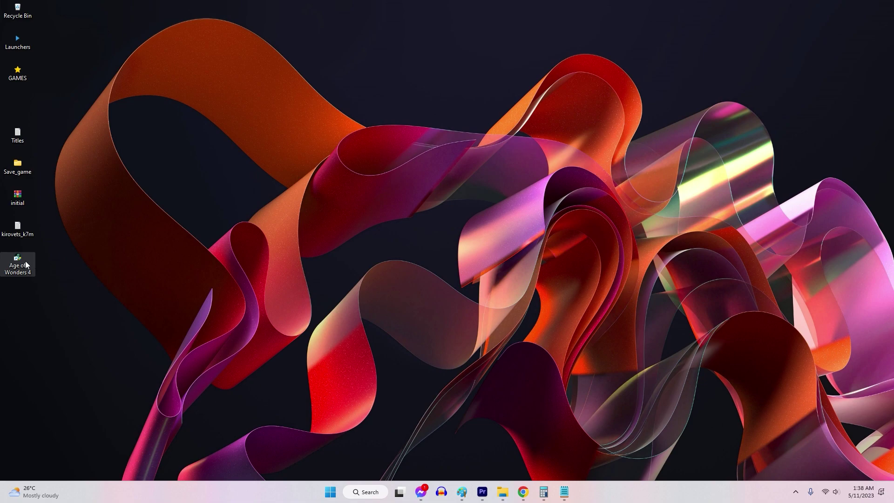
pyautogui.rightClick(26, 265)
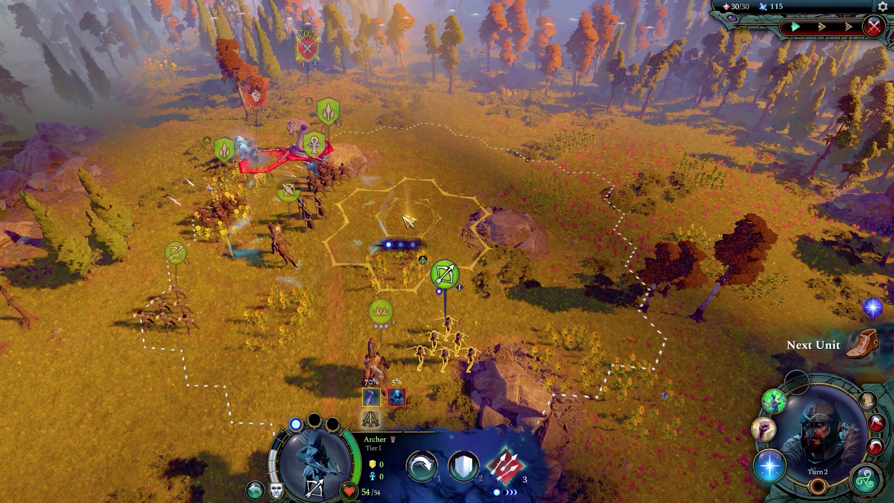
# Advance the Archer one hex and target the red enemy unit for attack
pyautogui.click(405, 219)
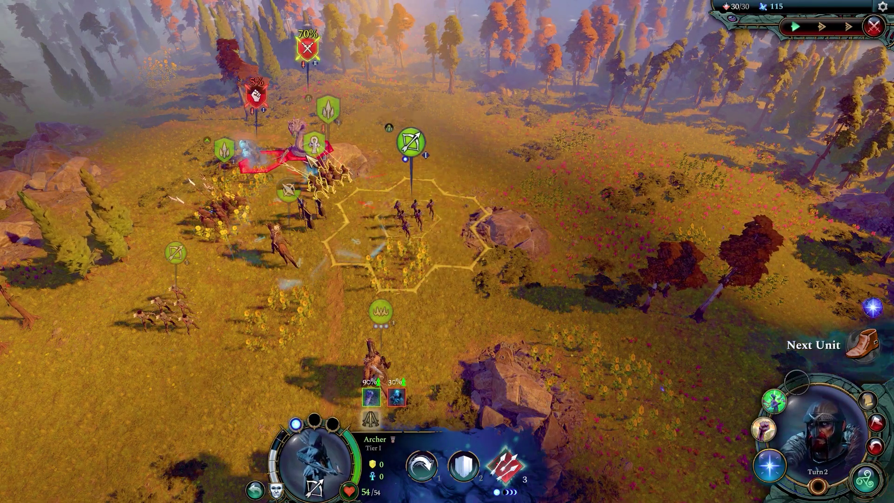
pyautogui.click(278, 173)
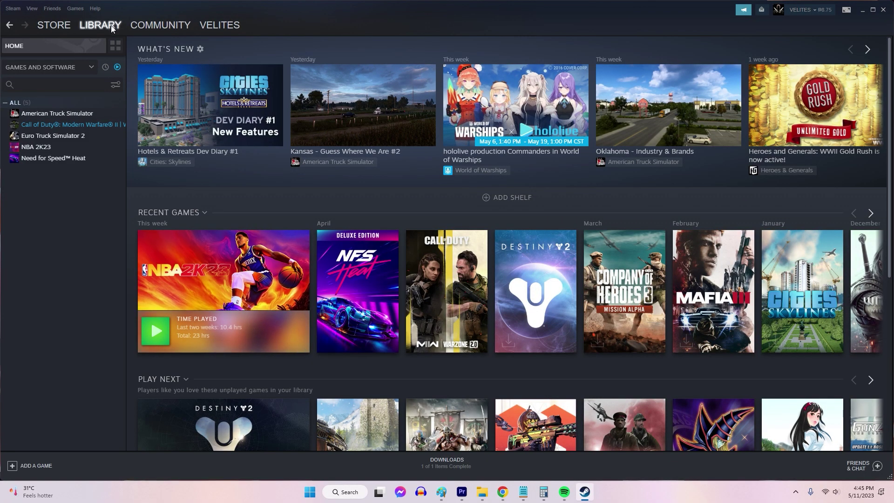
# Set NBA 2K23's controller override in Steam Properties to Disable Steam Input
pyautogui.click(60, 148)
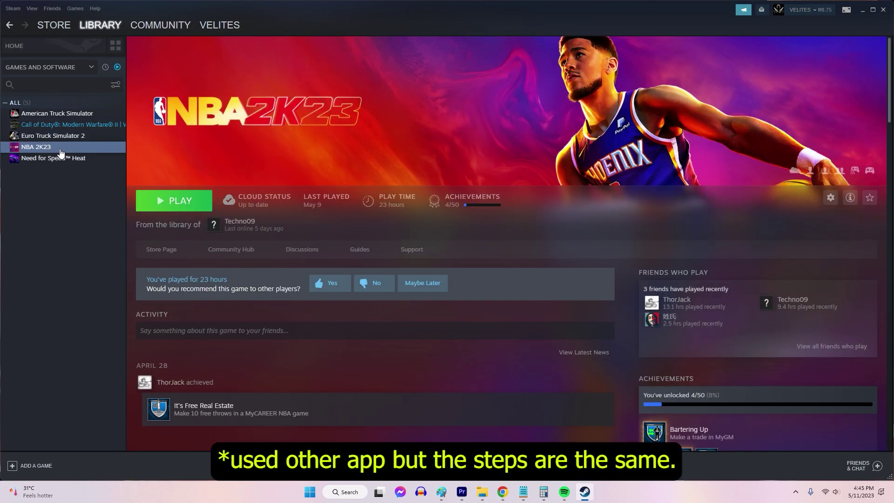
pyautogui.rightClick(63, 148)
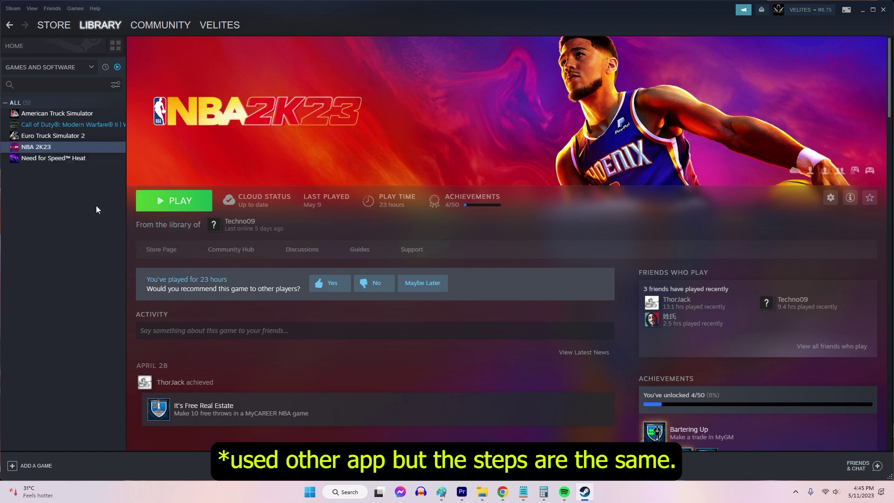
pyautogui.click(96, 205)
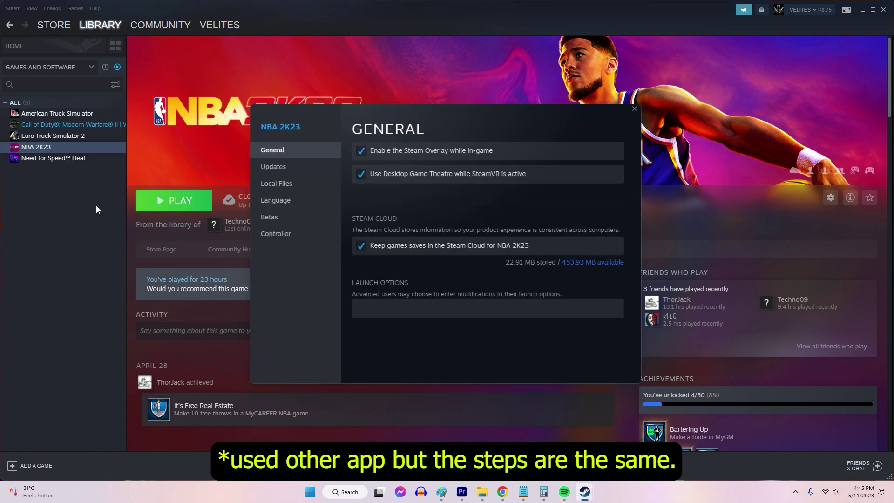
pyautogui.click(281, 235)
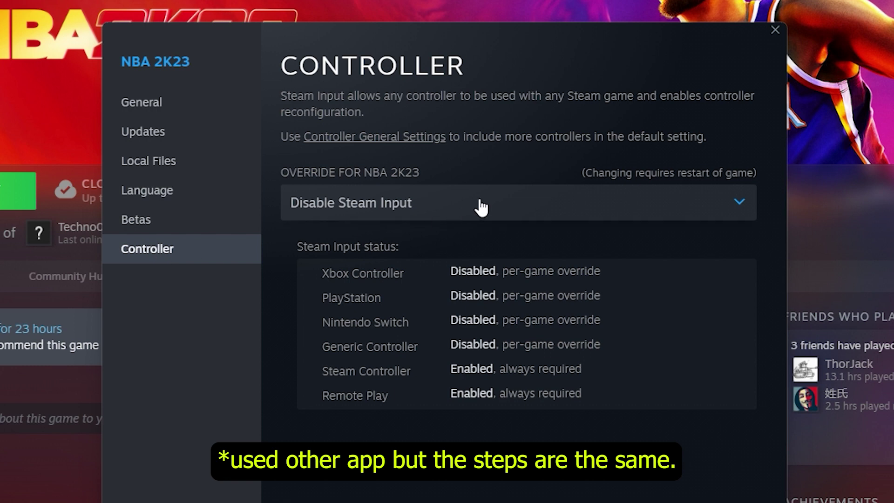
pyautogui.click(465, 209)
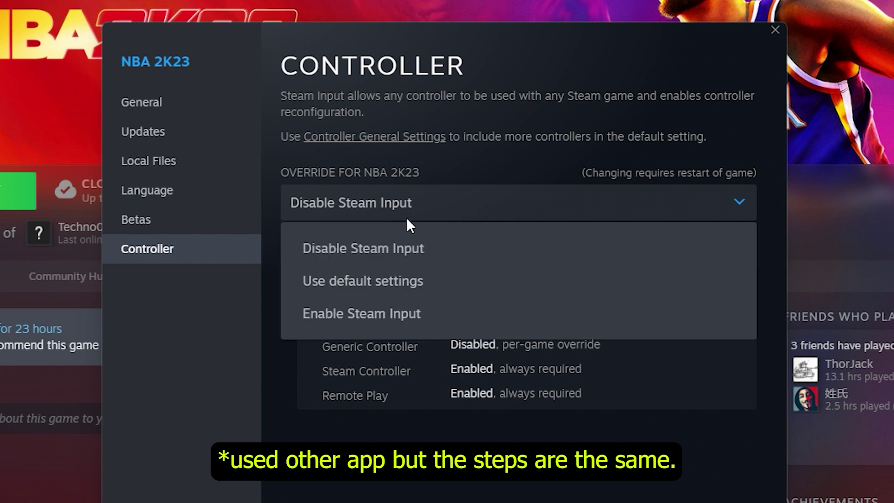
pyautogui.click(413, 253)
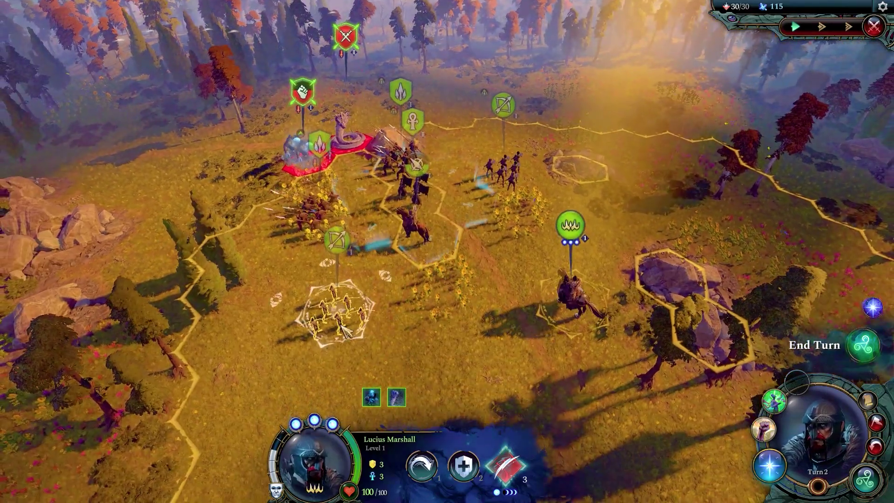
# Select the Archer on the battlefield in place of the hero
pyautogui.click(329, 309)
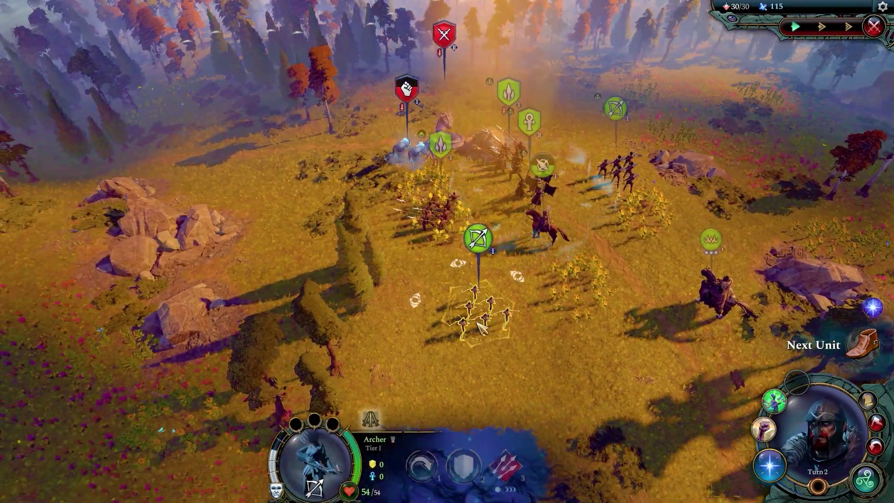